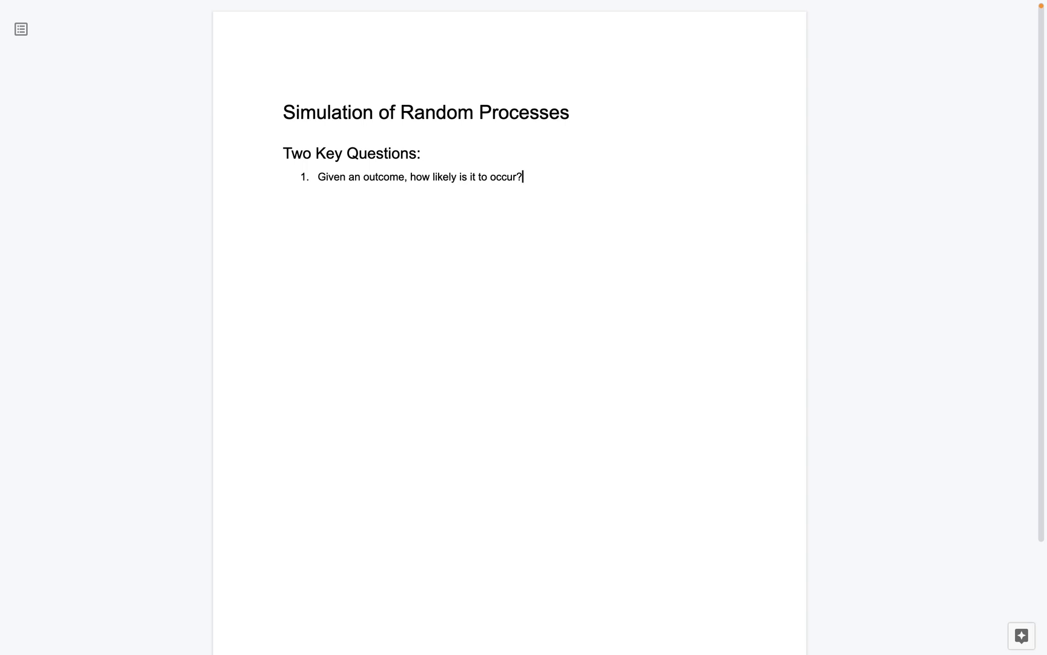
- Add an indented example under question 1: probability the maximum of 3 dice rolls is at least 5
key(Return)
key(Tab)
text(Example: Say)
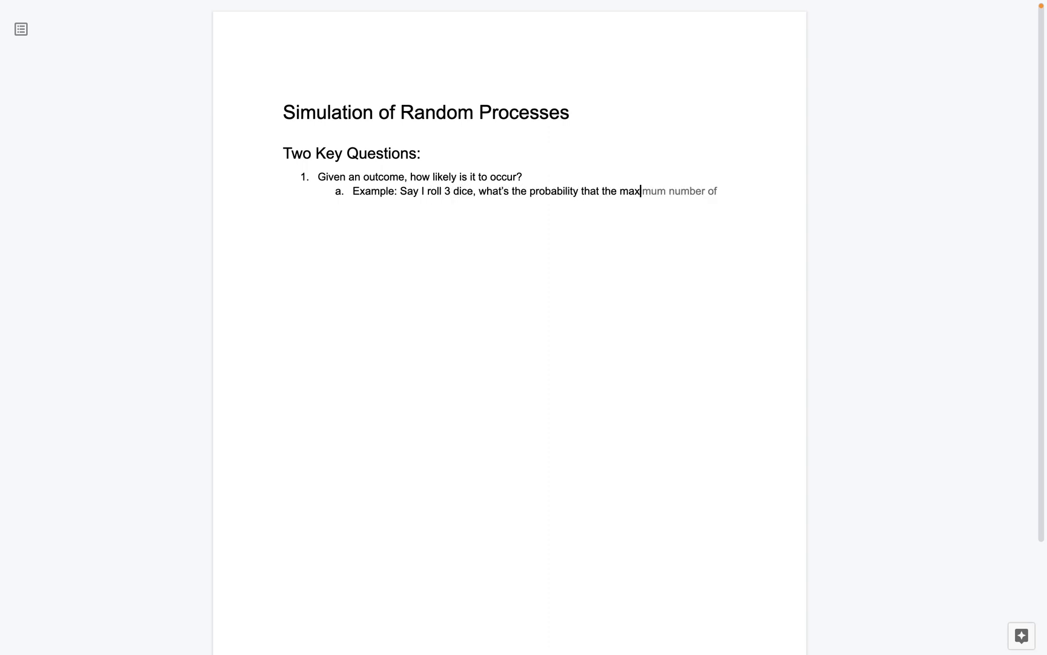
text(imum is greater than or eq)
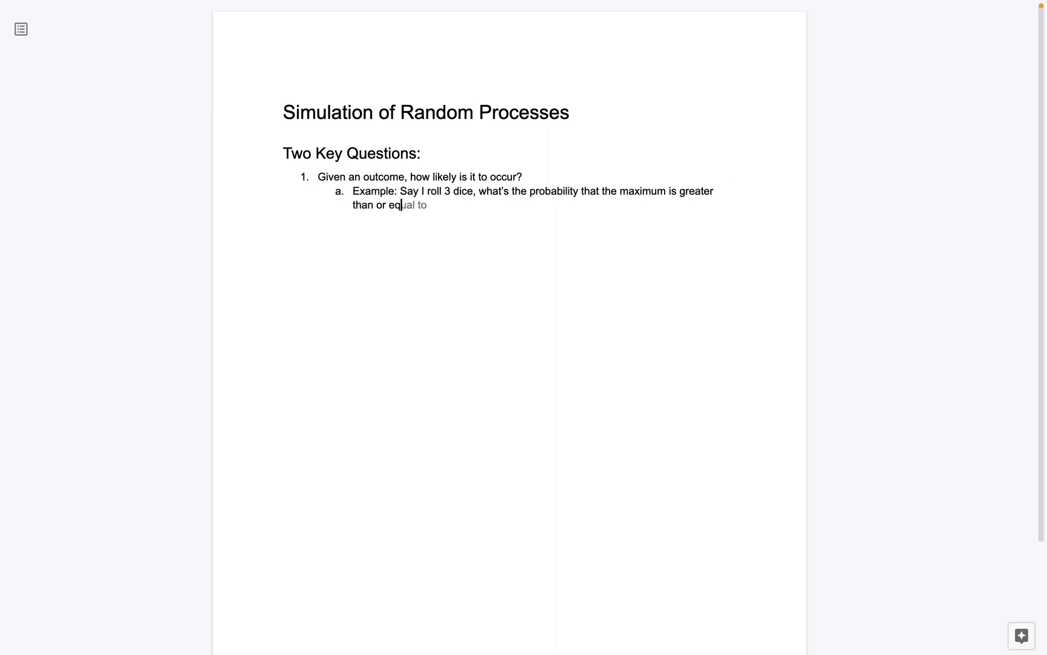
text(ual to 5.)
click(668, 192)
text(of the numbers)
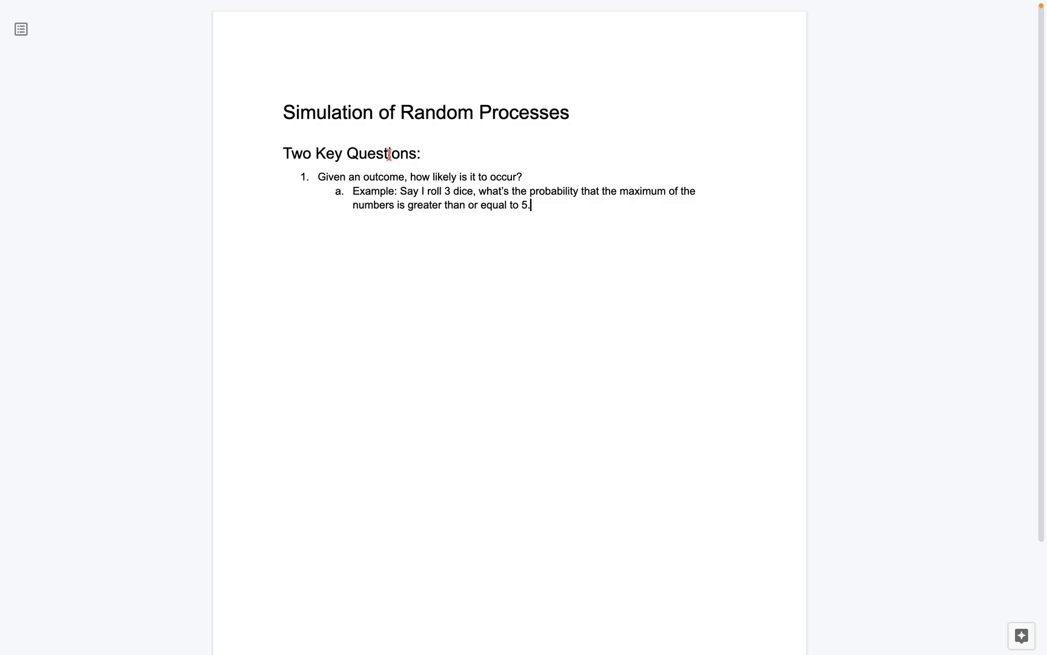
drag(363, 176, 403, 177)
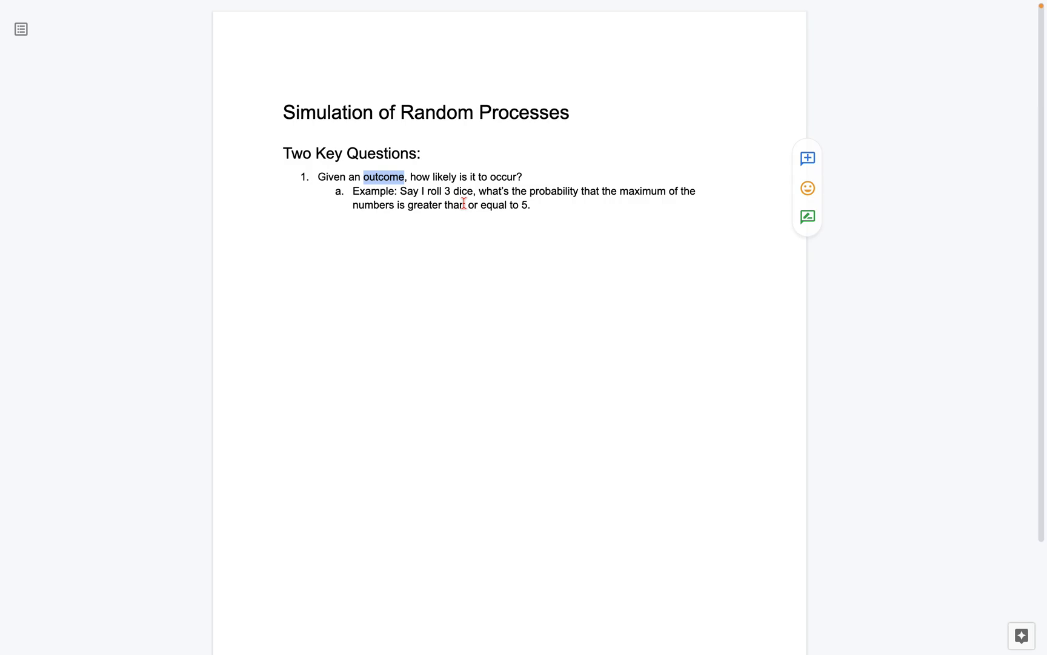
click(542, 205)
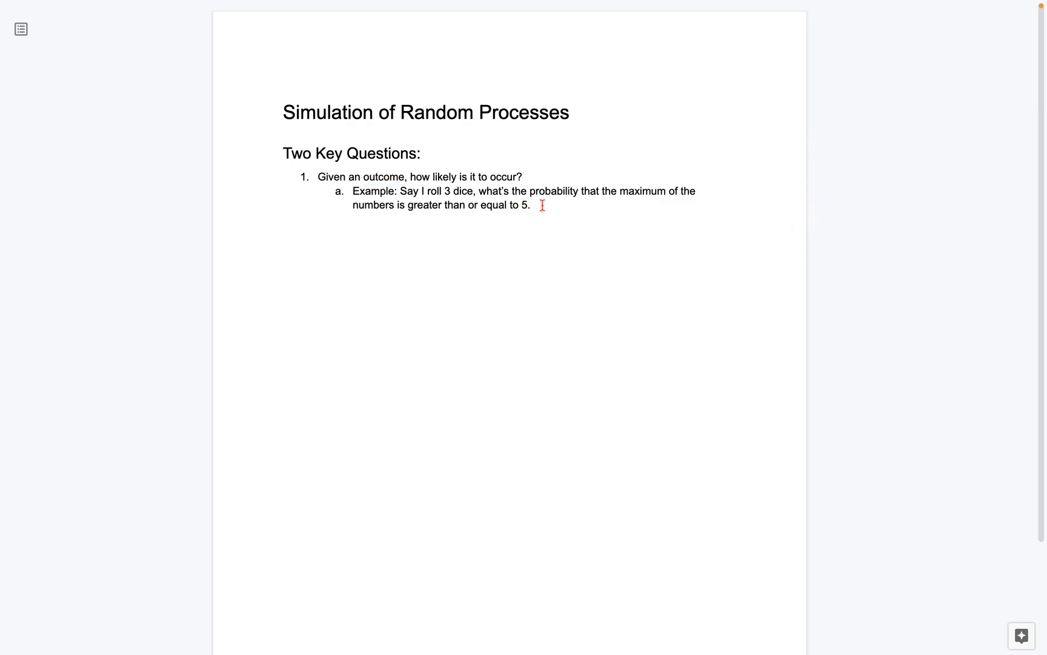
- Start top-level question 2, reworded to 'Given an outcome, what is the expected value'
key(Return)
key(shift+Tab)
text(What is)
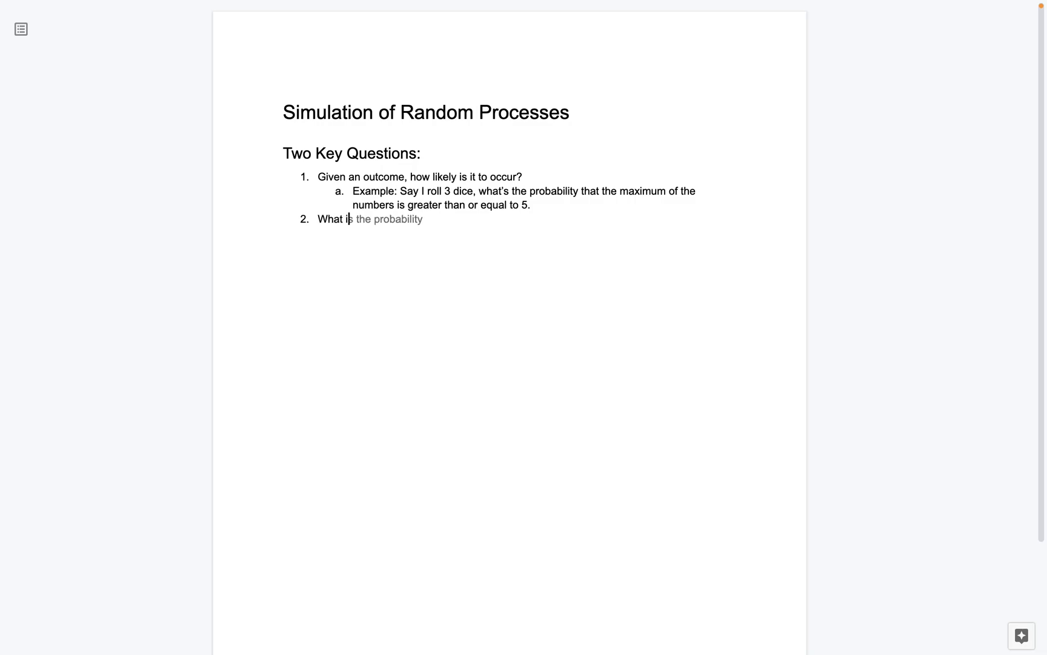
key(BackSpace)
key(BackSpace)
key(BackSpace)
key(BackSpace)
key(BackSpace)
key(BackSpace)
key(BackSpace)
text(Given an outcome, wh)
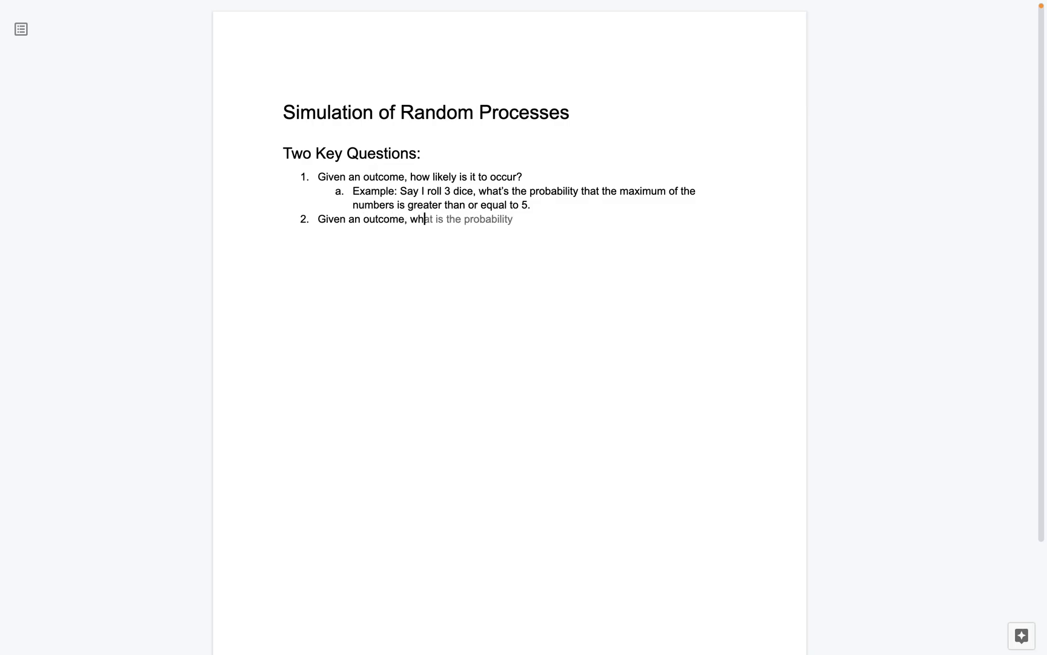
text(at is the expe)
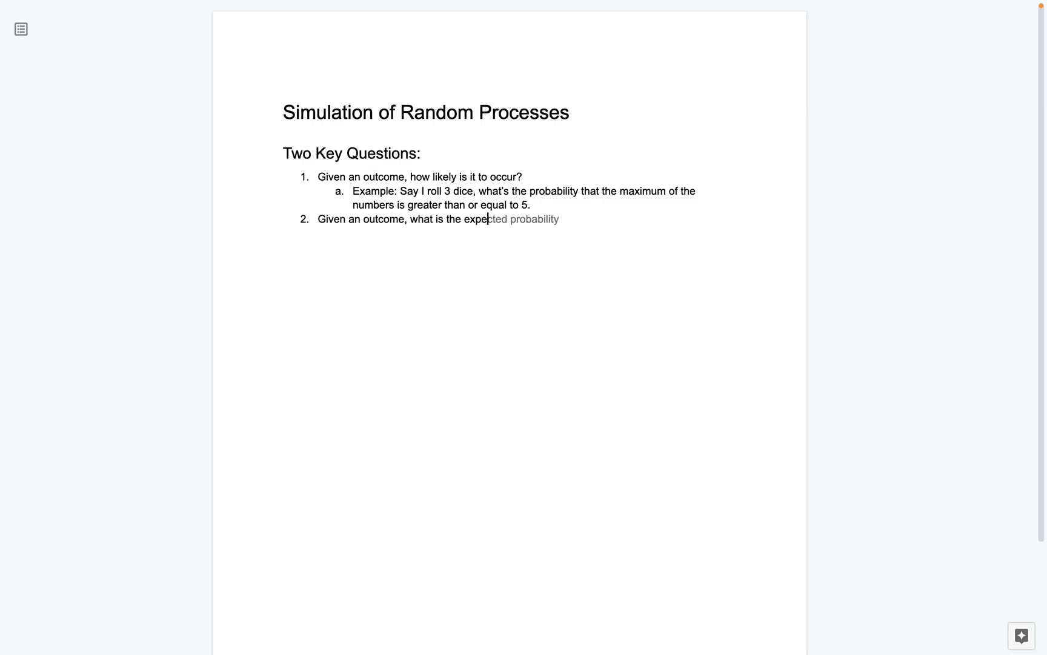
text(cted alue (average)
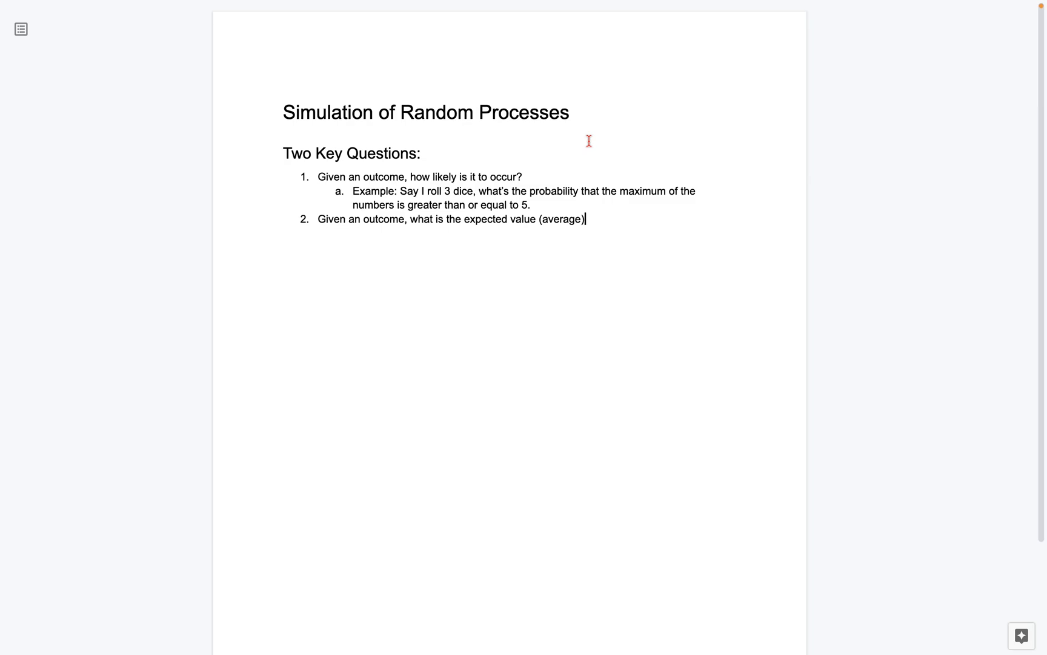
- Add a 'Key Concept:' heading followed by the note that Math 9 methods can't compute probabilities exactly
key(Return)
key(Return)
key(Return)
key(Return)
text(Key Concept)
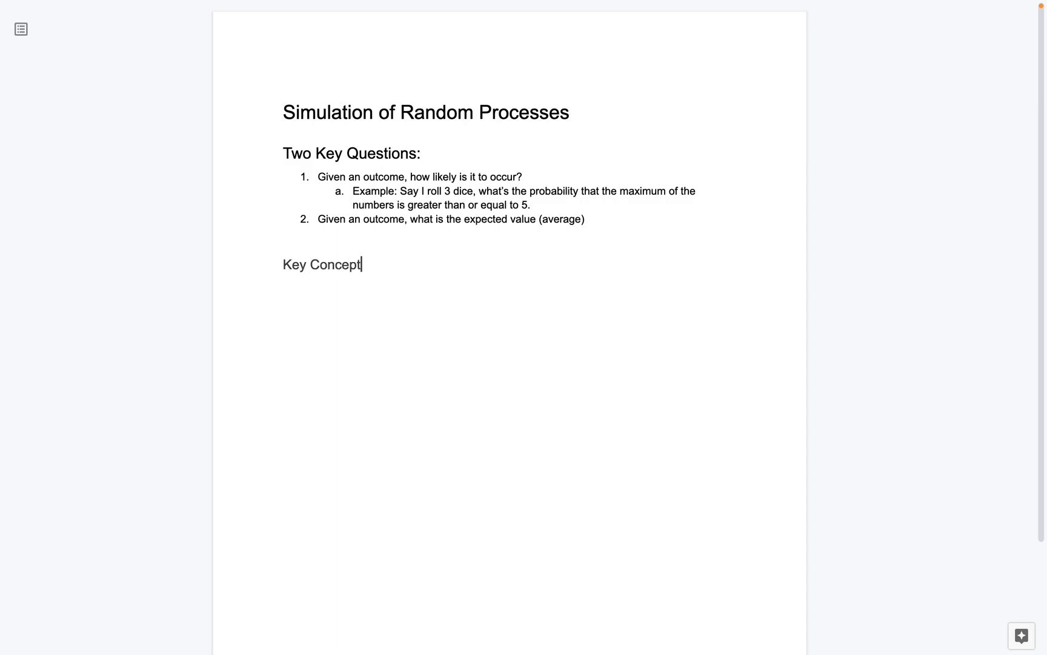
text(:)
key(shift+Left)
key(shift+Left)
key(shift+Left)
key(shift+Left)
key(shift+Left)
key(shift+Left)
key(shift+Left)
key(shift+Left)
key(shift+Left)
key(shift+Left)
key(shift+Left)
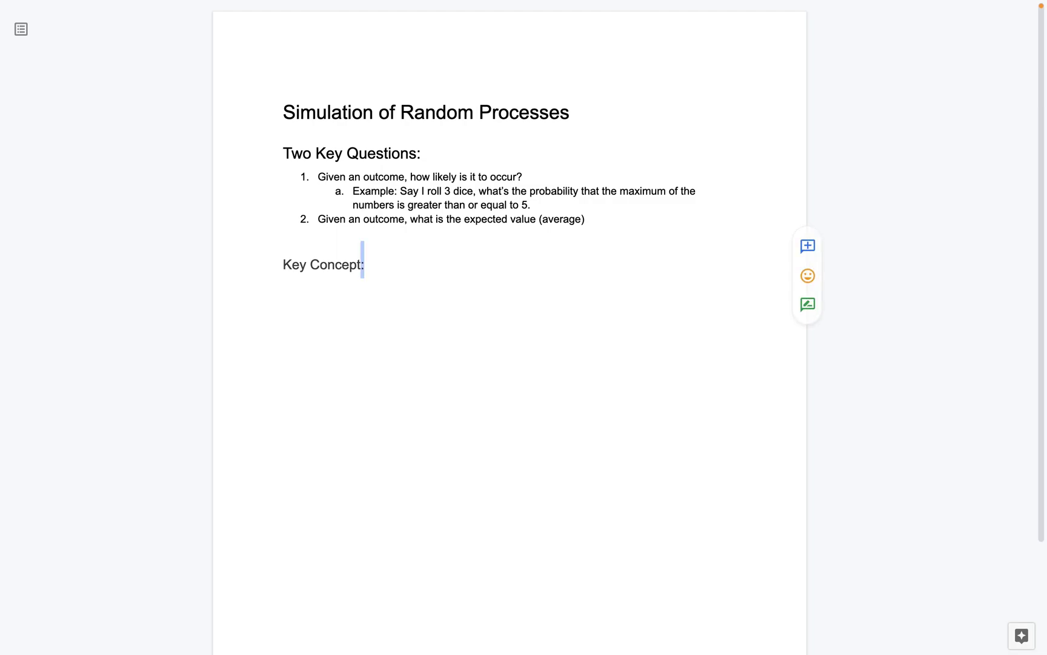
key(shift+Left)
key(super+alt+2)
key(Right)
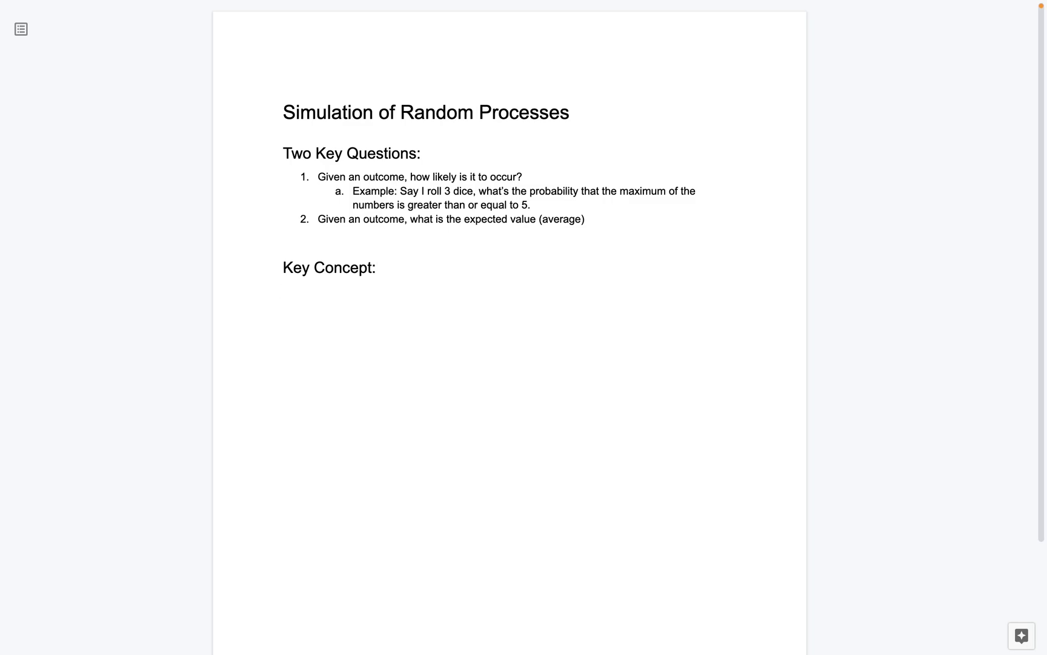
text(We typically )
text(can't use our Ma)
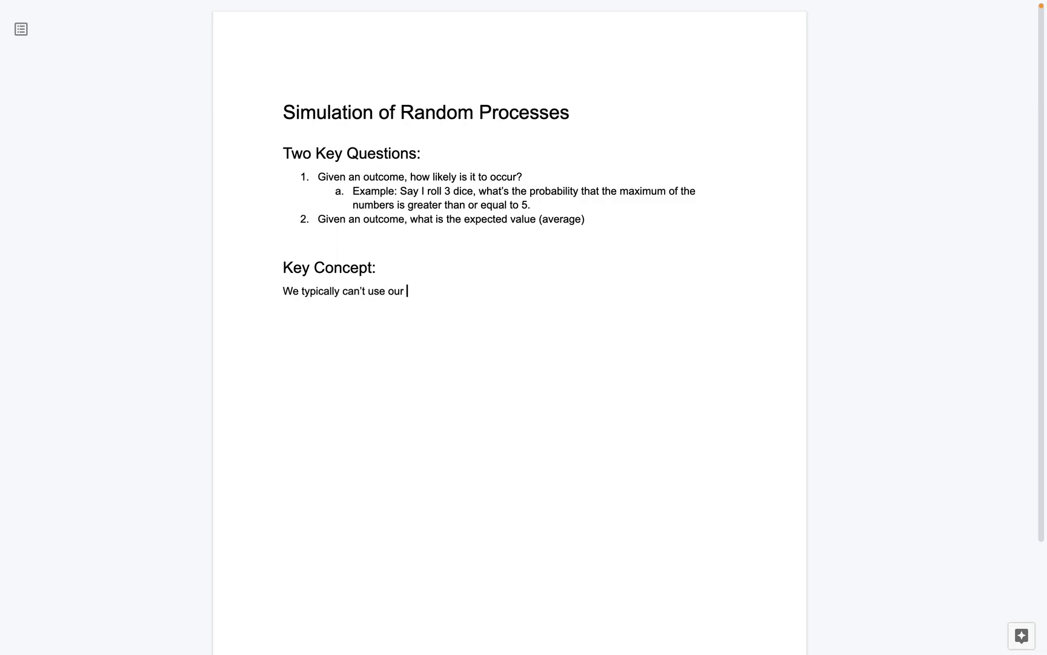
text(th 9 methods to compute a probability exactly, but we will get a very good estimate.)
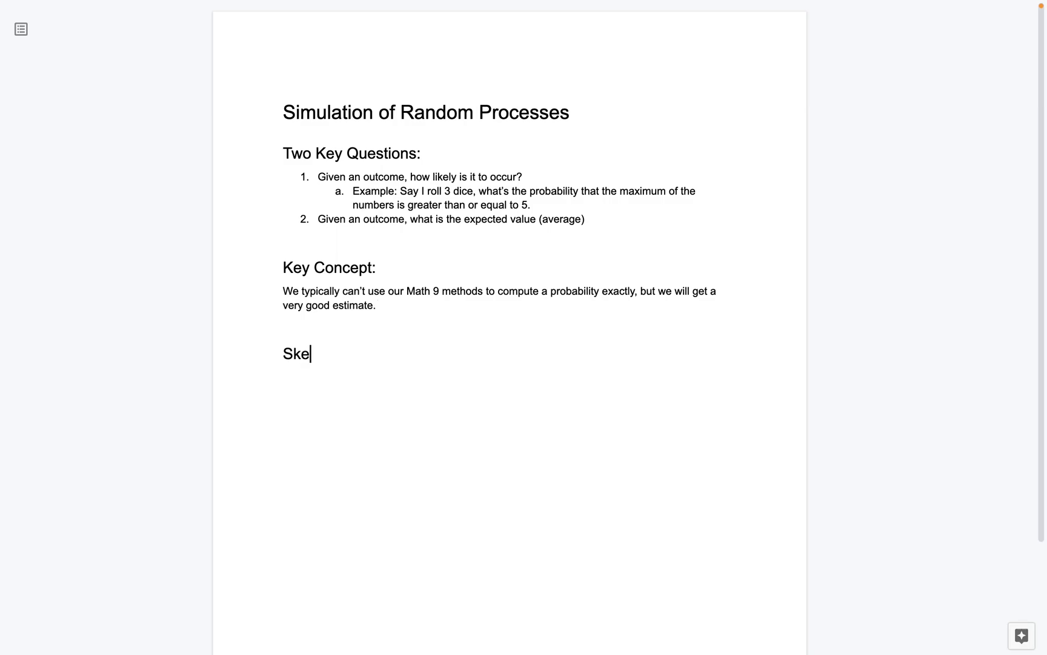
- Add the 'Skeleton of the setup:' heading with a plain-text '1.' label below it
text( of the setup:)
key(Return)
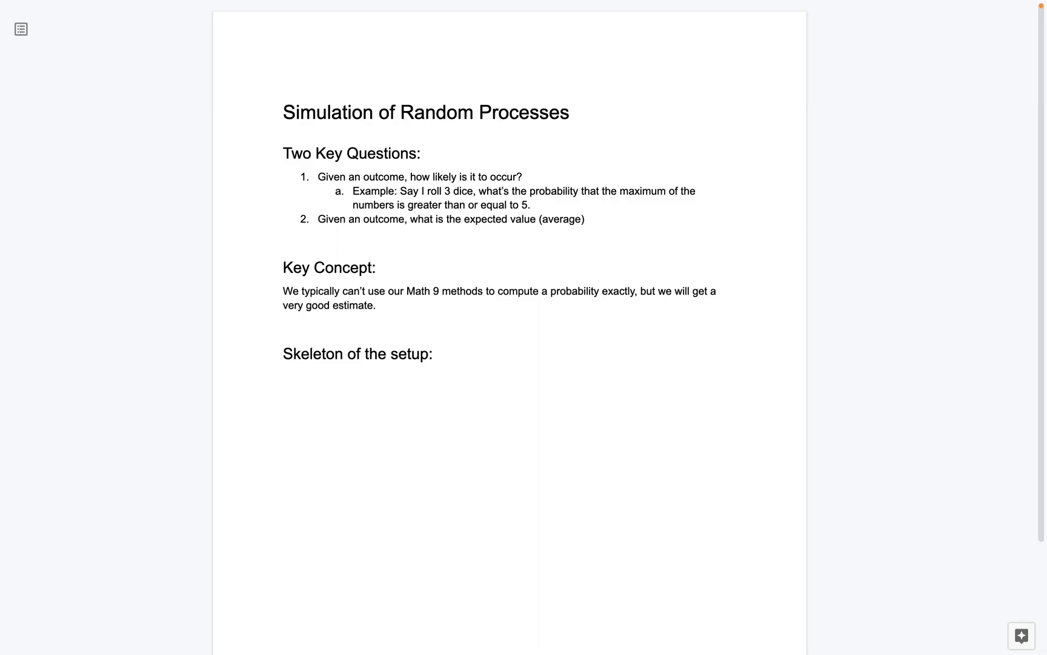
text(1.)
key(ctrl+z)
- Add the line 's = 0; % s stands for "success"' and begin the 'x = 1:n' loop line
key(Return)
text(s = 0)
key(ctrl+z)
key(ctrl+z)
text(= 0 ; ())
key(BackSpace)
key(BackSpace)
text(%)
text( s stands for )
text("success")
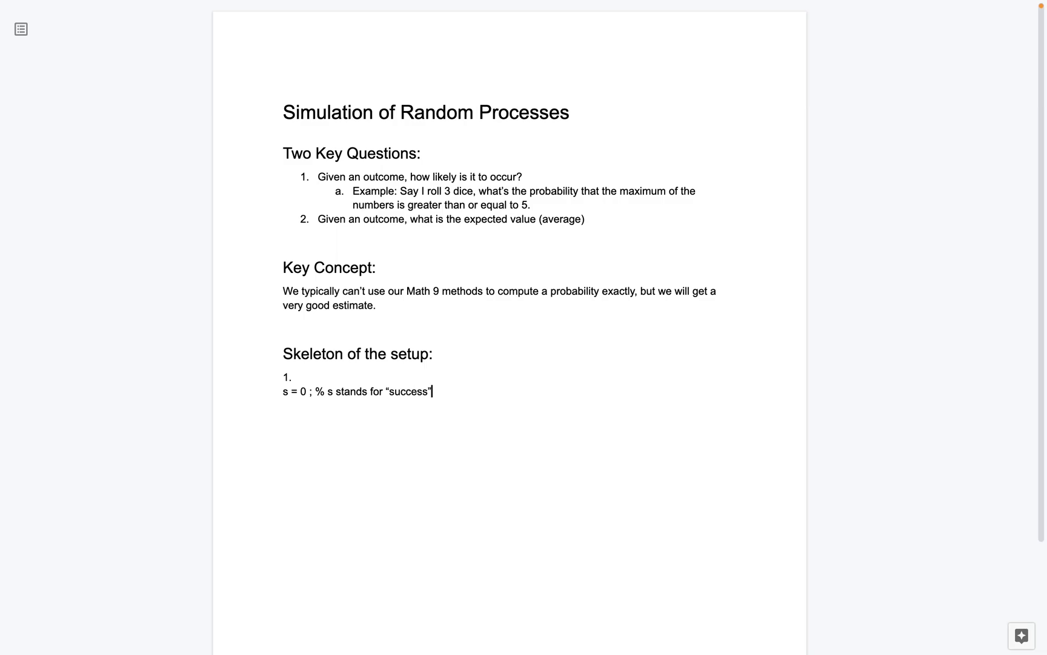
click(309, 391)
key(Delete)
click(442, 391)
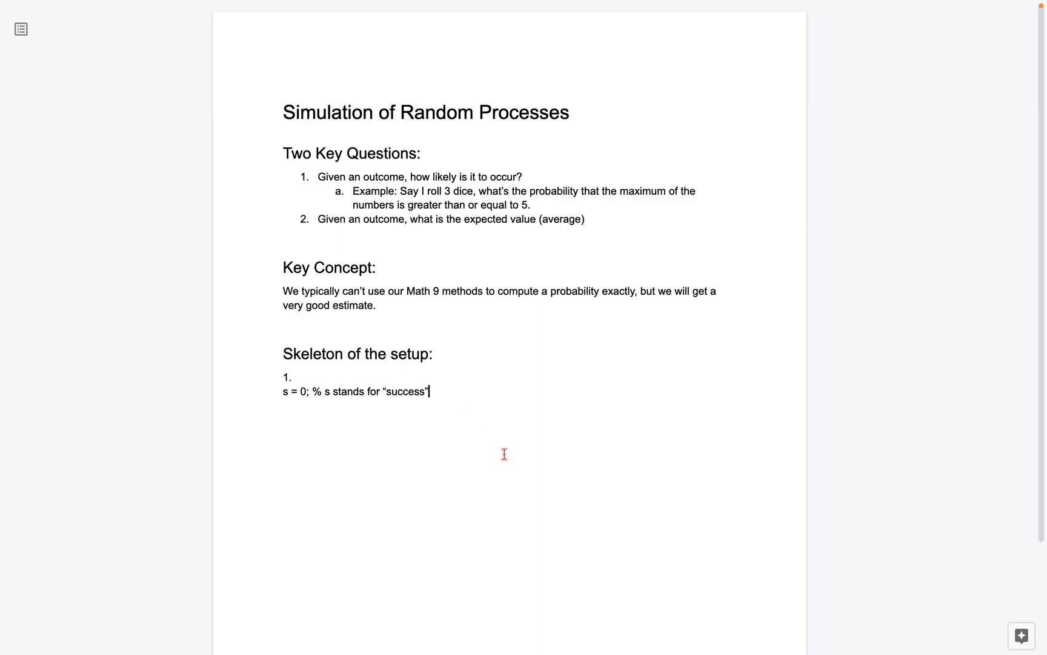
key(Return)
text(%)
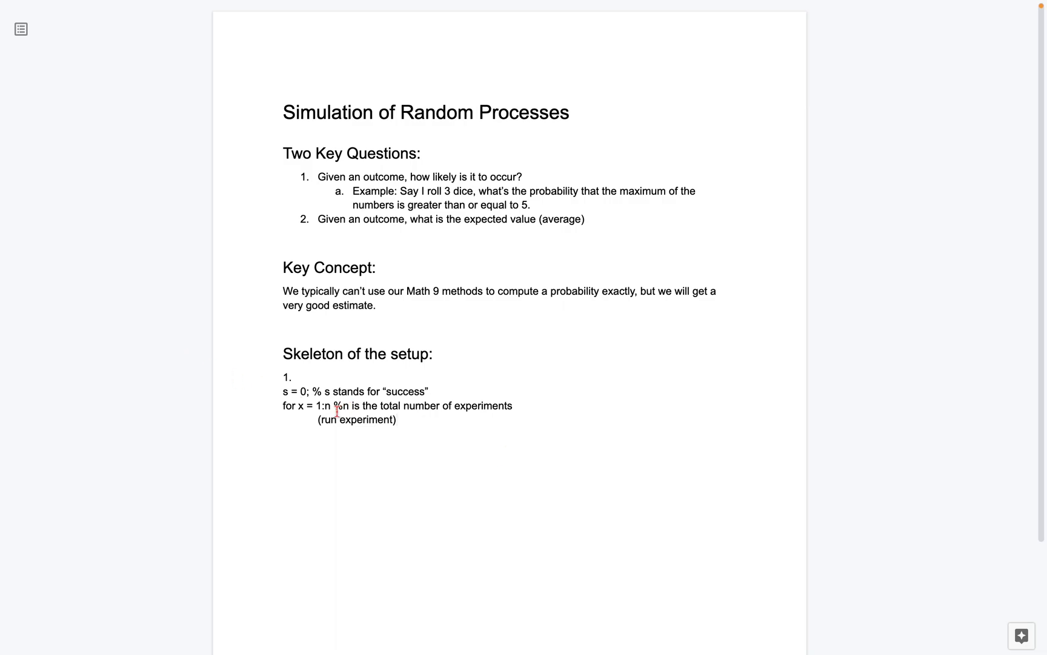
- Select the '(run experiment)' text in skeleton 1
drag(317, 420, 435, 435)
- Place the caret right after '(run experiment)' in skeleton 1
click(412, 423)
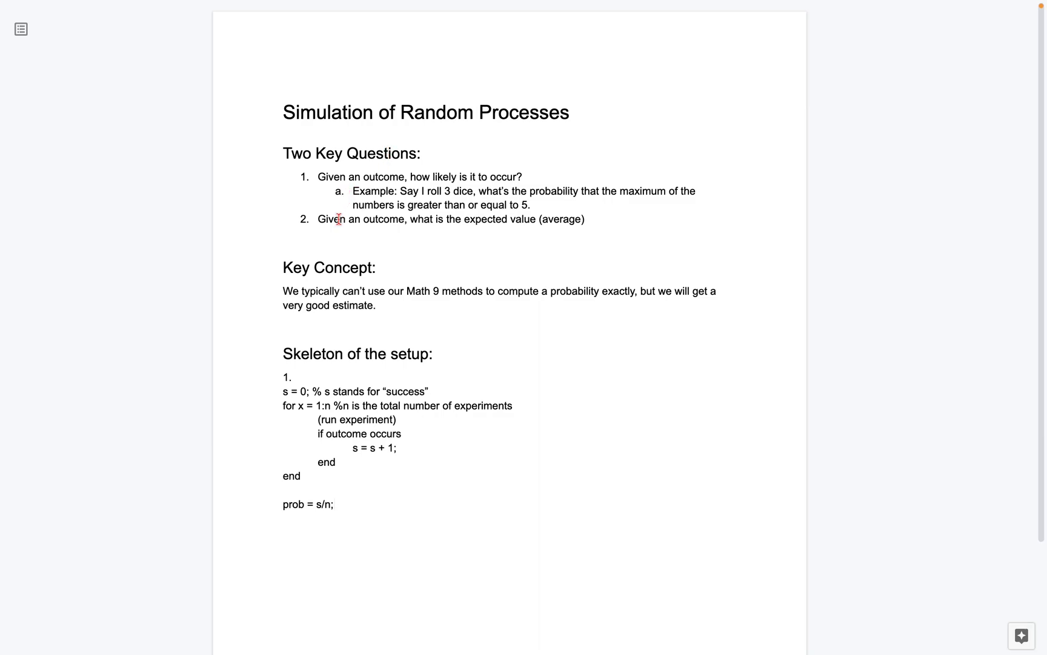
- Add an indented sub-item under question 2 asking what's the expected value
double_click(615, 222)
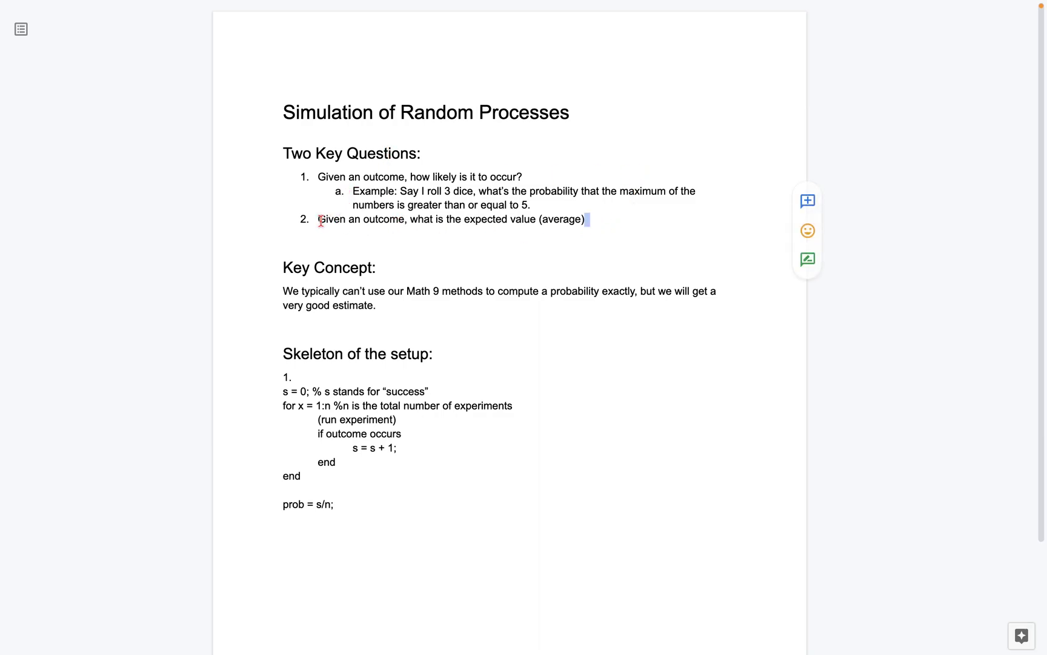
drag(318, 219, 392, 216)
click(601, 222)
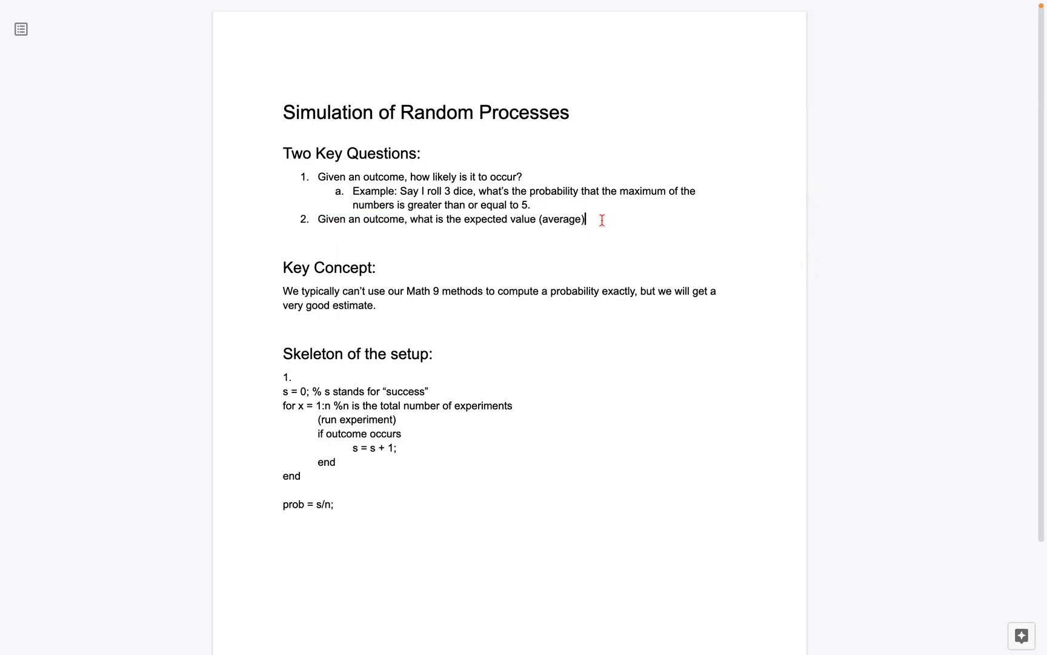
key(Return)
key(Tab)
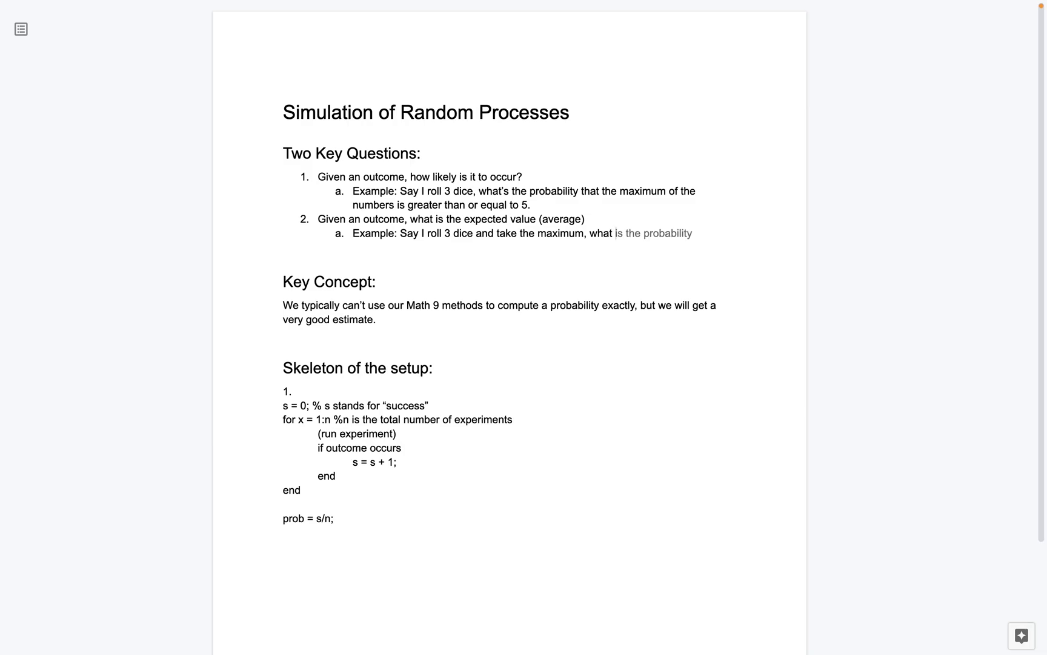
key(BackSpace)
text('s the expected value?)
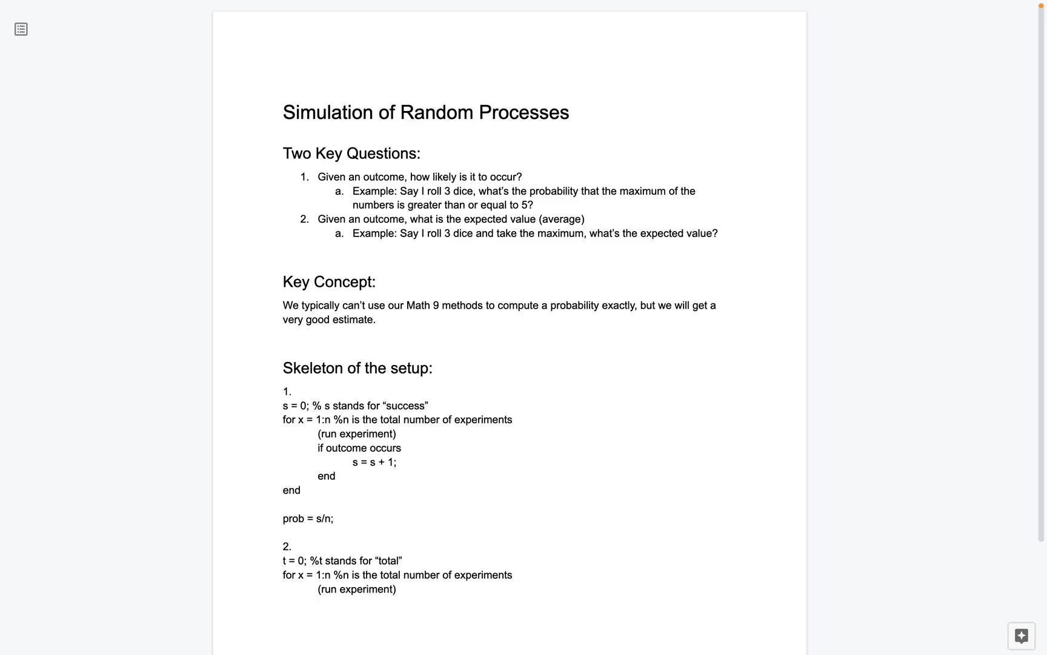
- Add the loop line 't = t + (new outcome);' to skeleton 2 with a lowercase t
text(T)
key(ctrl+z)
text(= t + ())
key(Left)
text(new outcome)
key(Right)
text(;)
- Close the loop with a lowercase 'end', add a blank line, and begin 'ev = t/n;'
key(Tab)
key(Return)
key(BackSpace)
key(BackSpace)
text(end)
key(Return)
key(ctrl+z)
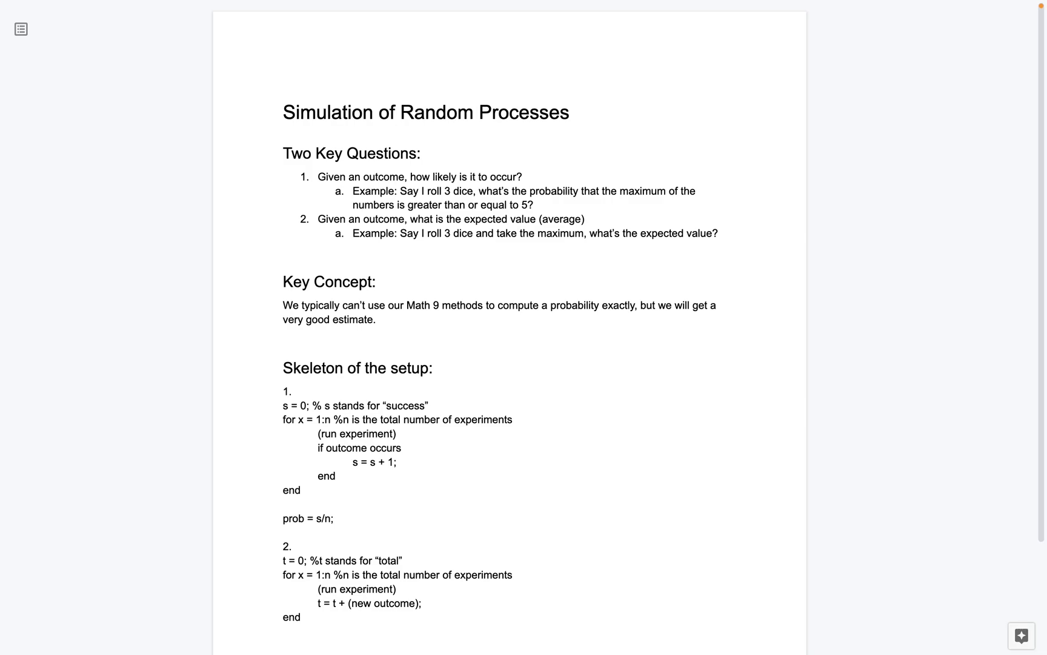
key(Return)
text(ev = t/n;)
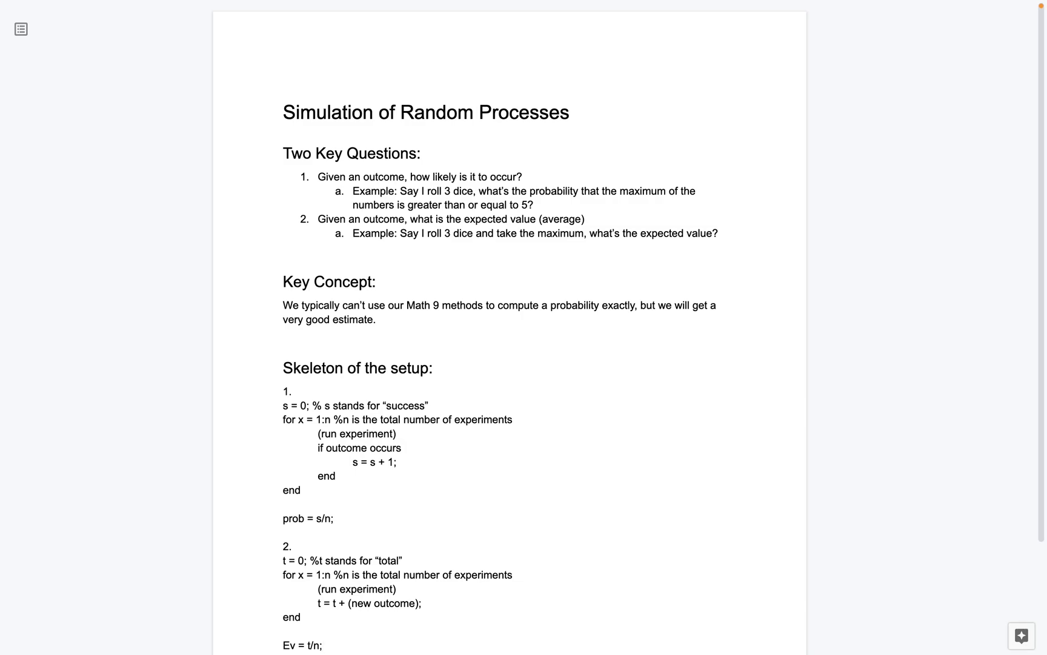